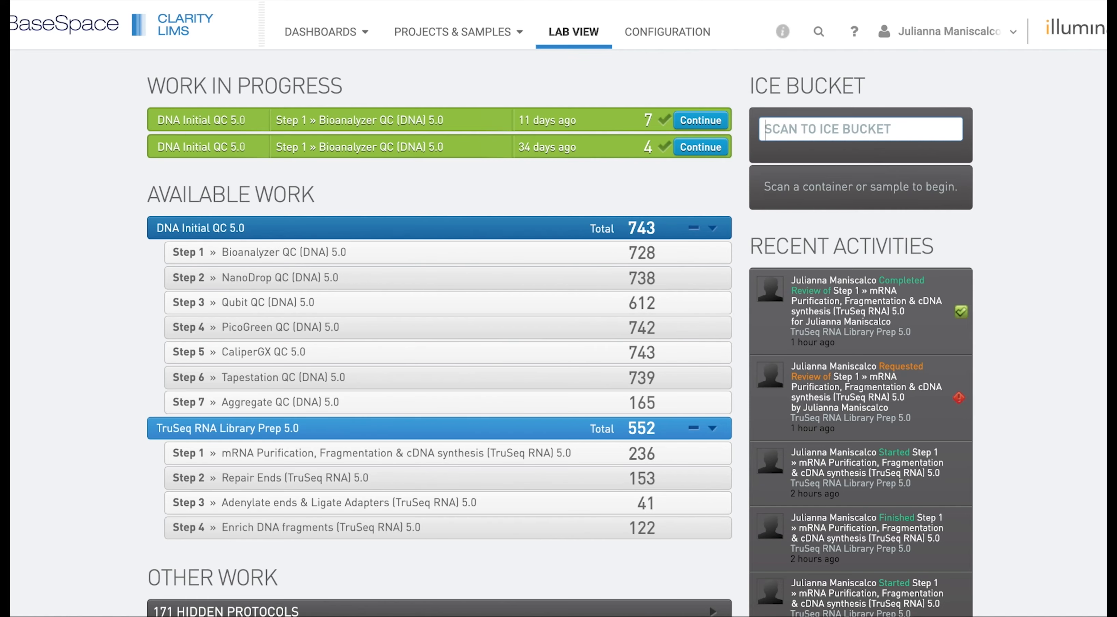
- Create a reagent kit named "JM Test Kit" in the consumables configuration and save it
{"action": "left_click", "coordinate": [690, 31]}
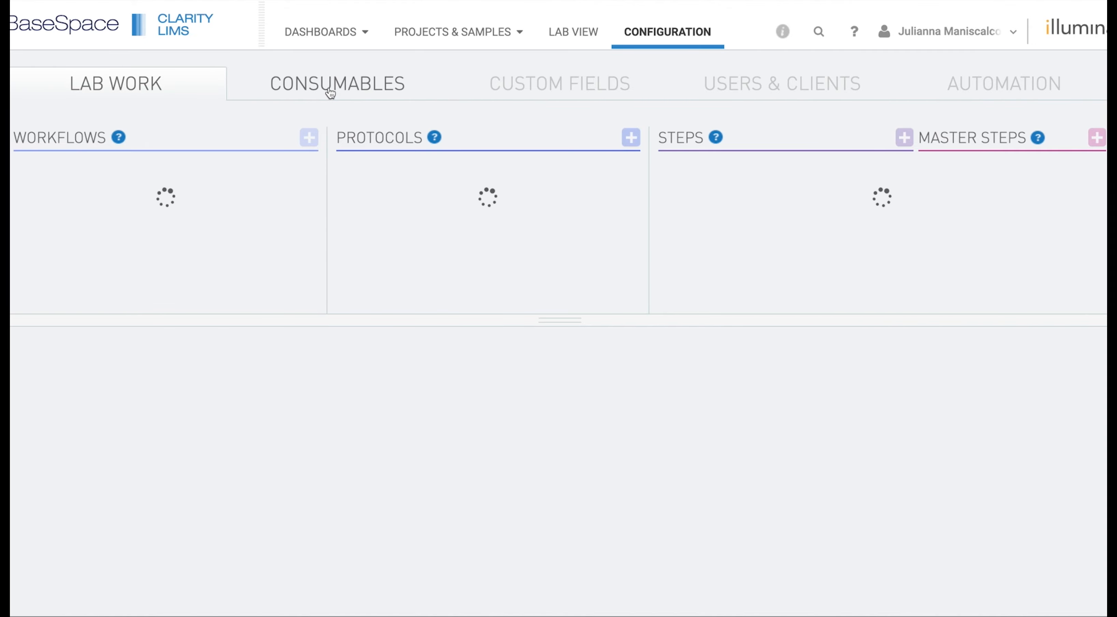
{"action": "left_click", "coordinate": [331, 92]}
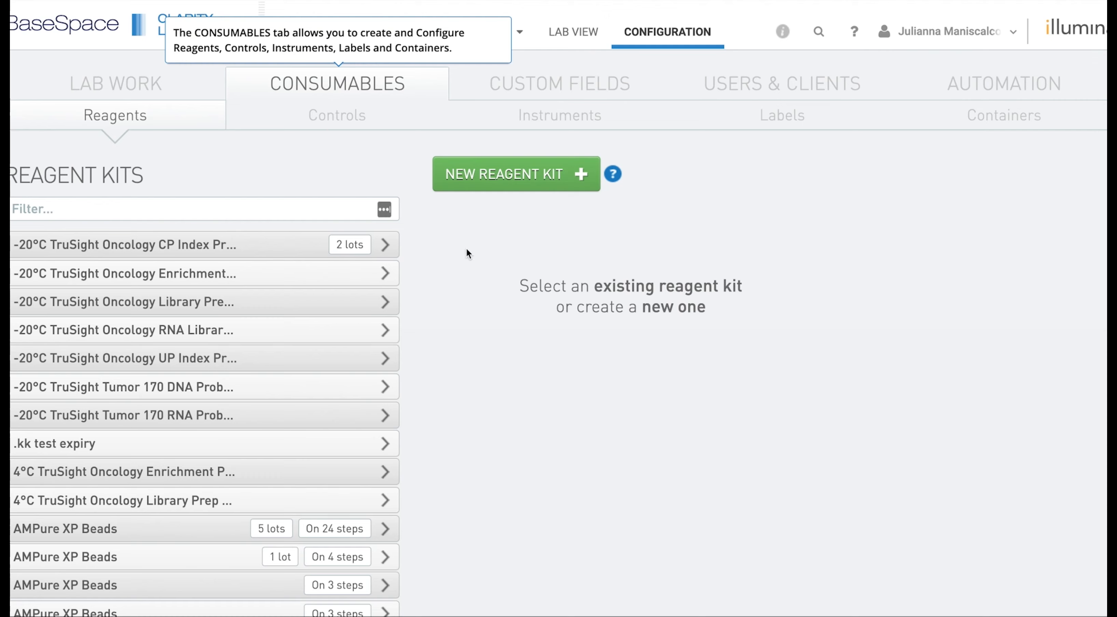
{"action": "left_click", "coordinate": [514, 180]}
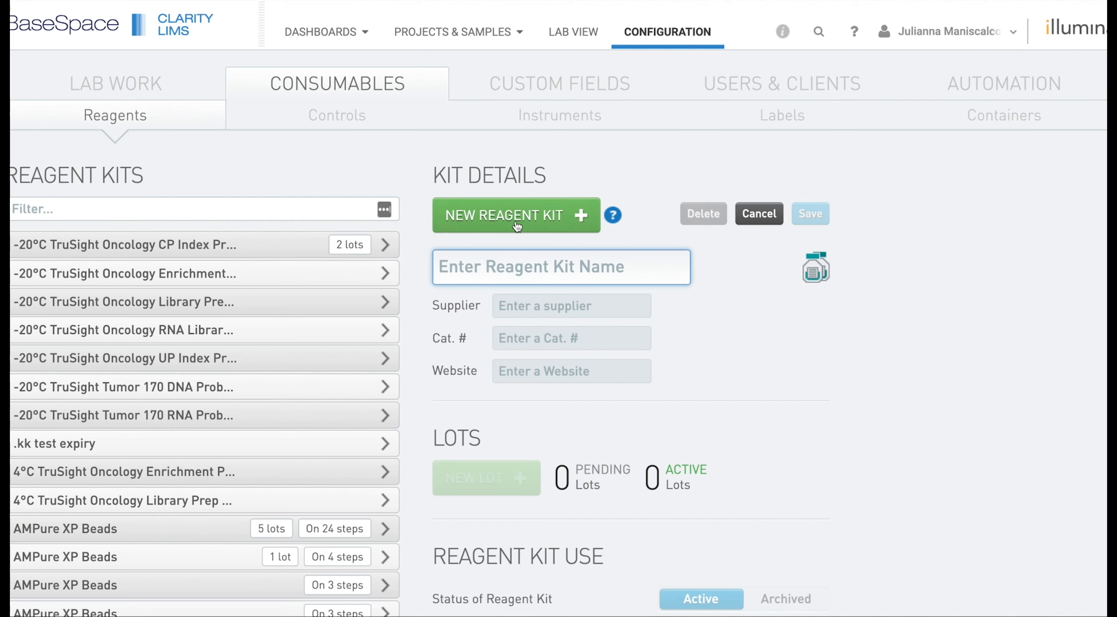
{"action": "type", "text": "JM"}
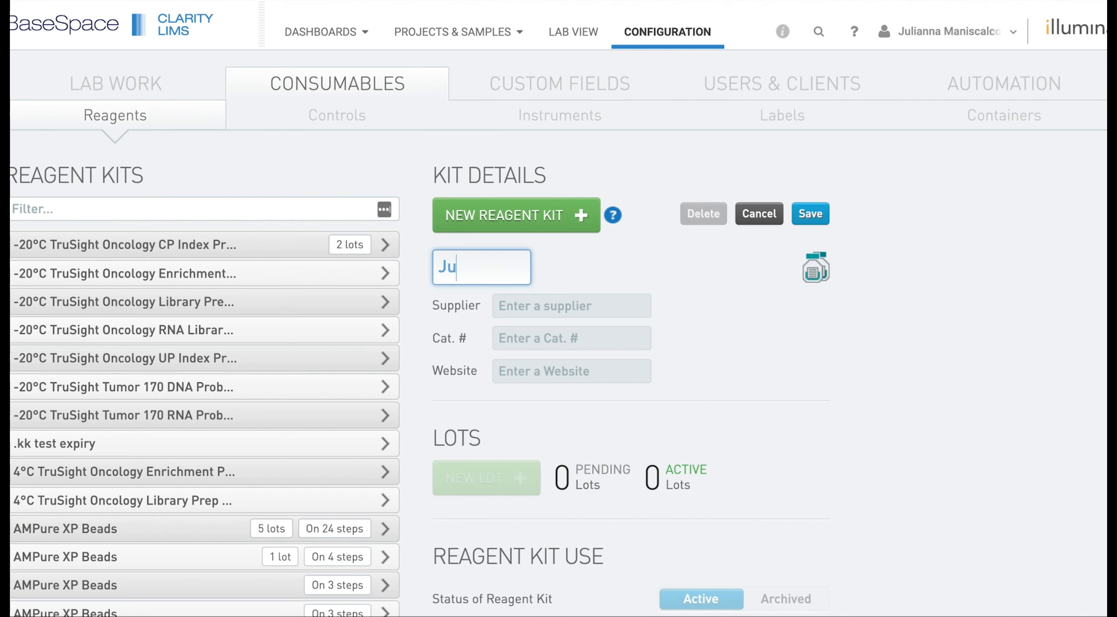
{"action": "type", "text": " Test Kit"}
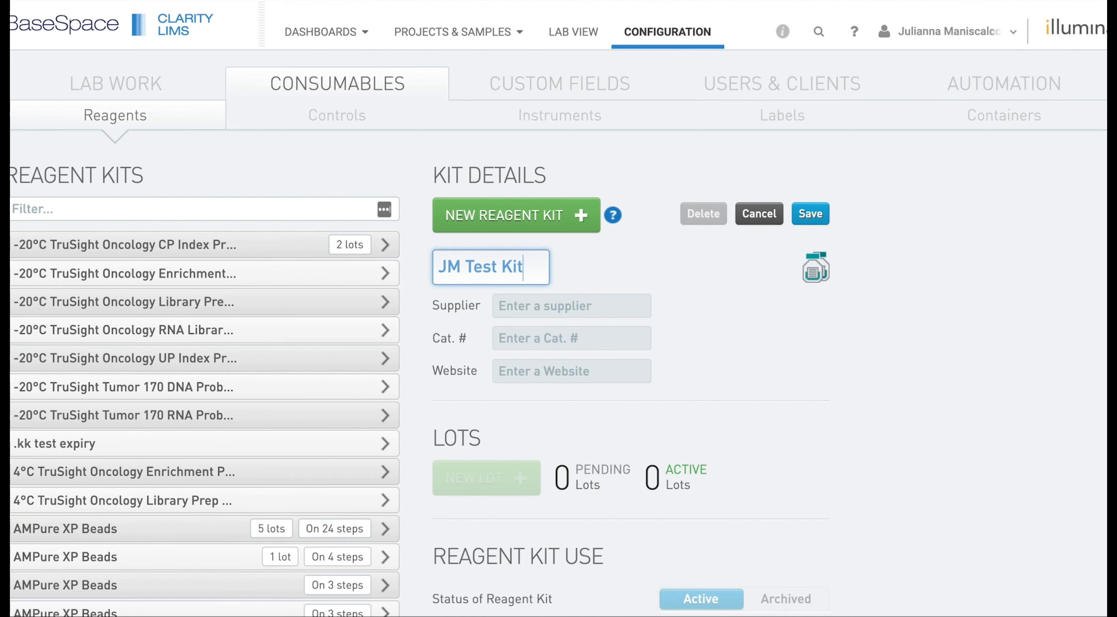
{"action": "left_click", "coordinate": [810, 214]}
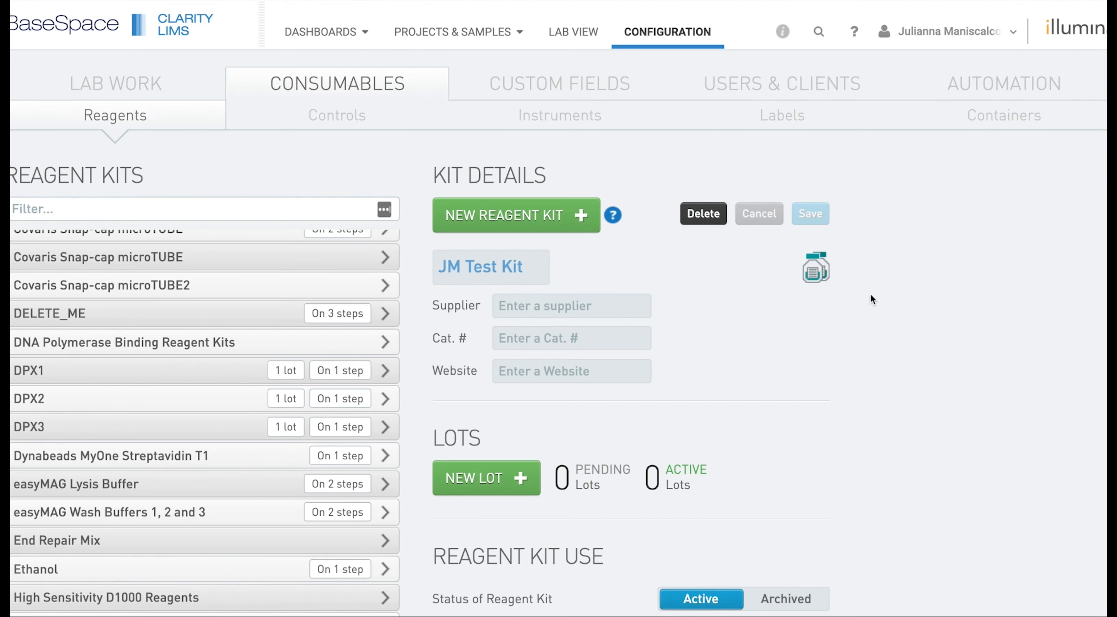
- Enable JM Test Kit on the mRNA Purification, Fragmentation & cDNA synthesis step of the TruSeq RNA Library Prep 5.0 protocol and save
{"action": "scroll", "coordinate": [895, 357], "scroll_direction": "down", "scroll_amount": 2}
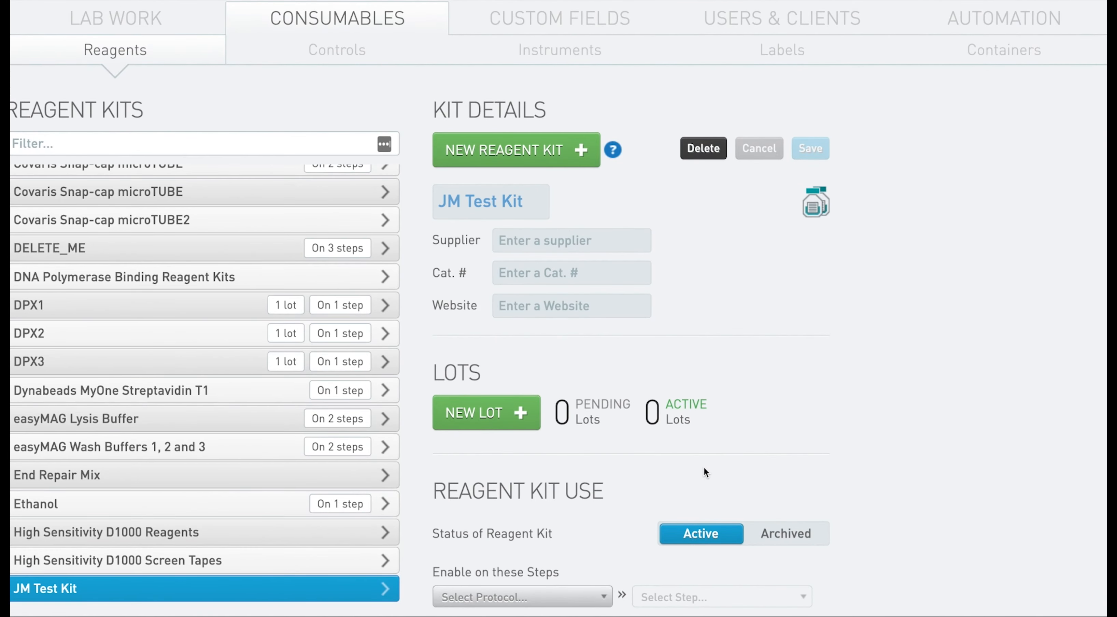
{"action": "left_click", "coordinate": [564, 596]}
{"action": "scroll", "coordinate": [573, 494], "scroll_direction": "down", "scroll_amount": 10}
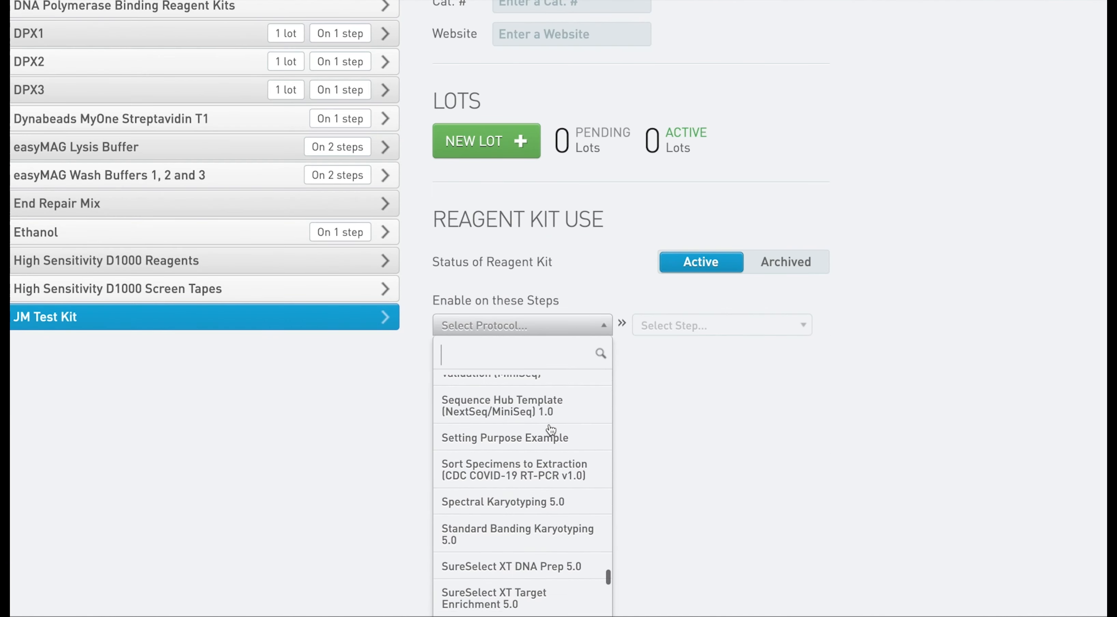
{"action": "scroll", "coordinate": [551, 429], "scroll_direction": "down", "scroll_amount": 3}
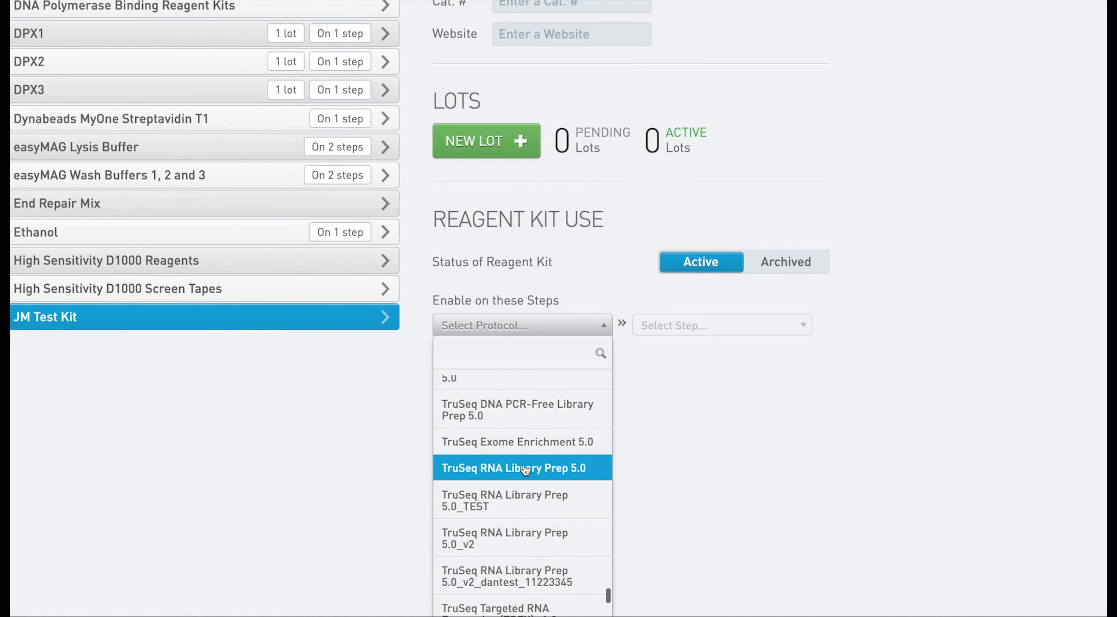
{"action": "left_click", "coordinate": [528, 469]}
{"action": "left_click", "coordinate": [722, 603]}
{"action": "scroll", "coordinate": [722, 603], "scroll_direction": "down", "scroll_amount": 3}
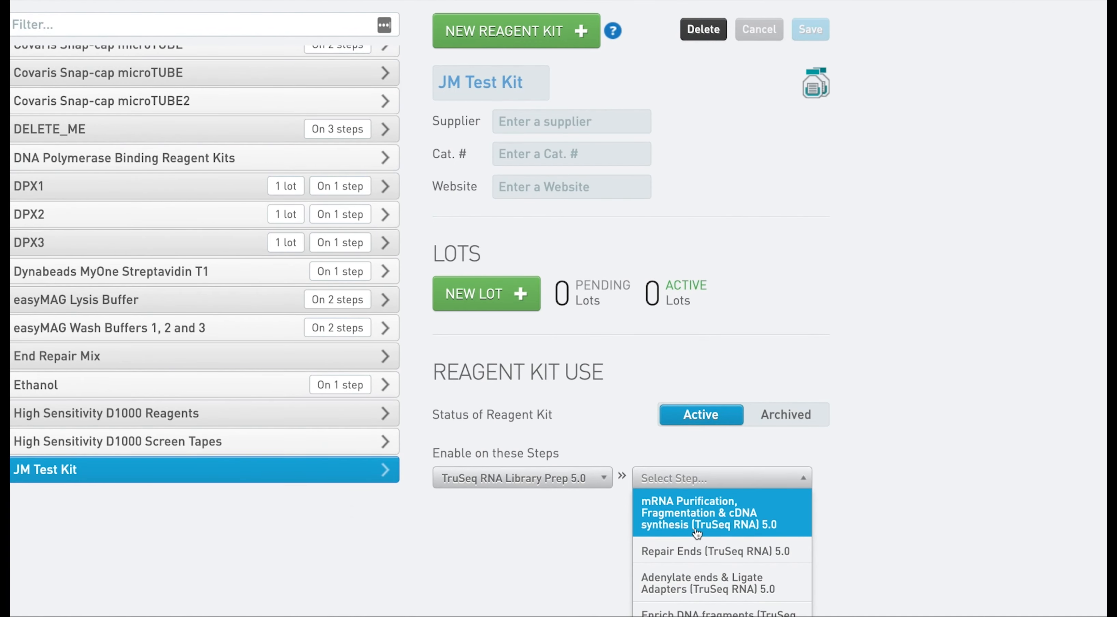
{"action": "left_click", "coordinate": [697, 534]}
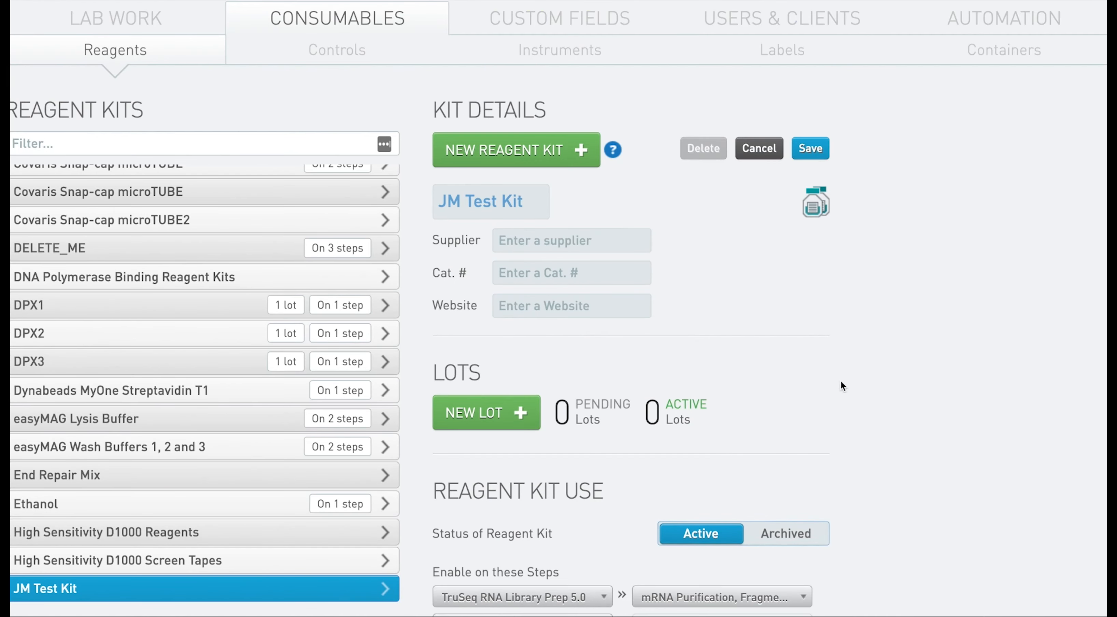
{"action": "left_click", "coordinate": [813, 150]}
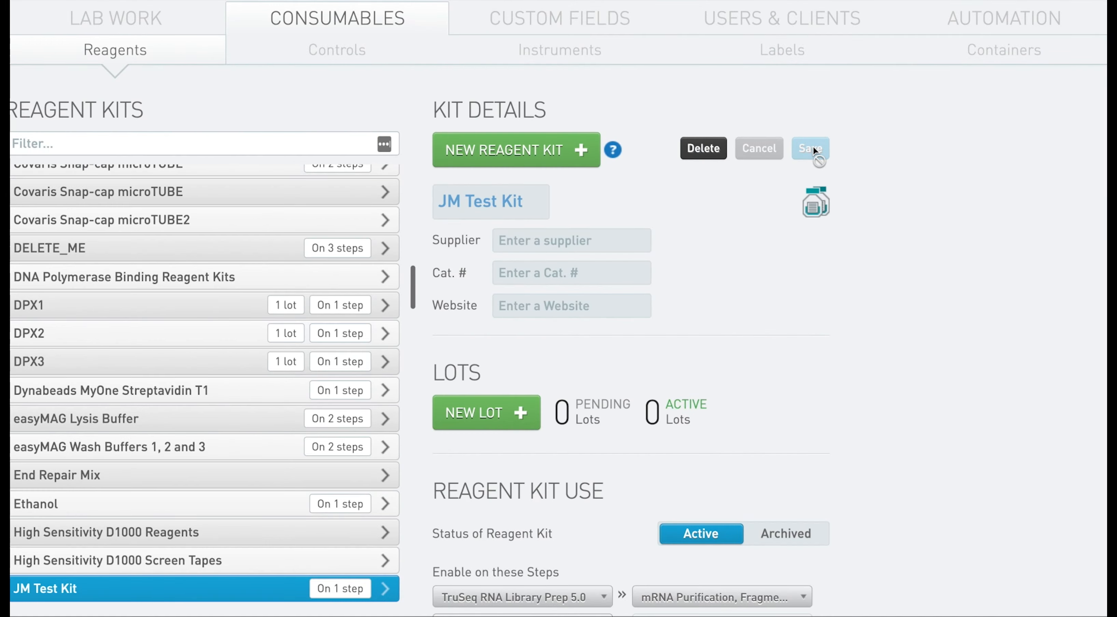
{"action": "scroll", "coordinate": [772, 348], "scroll_direction": "down", "scroll_amount": 1}
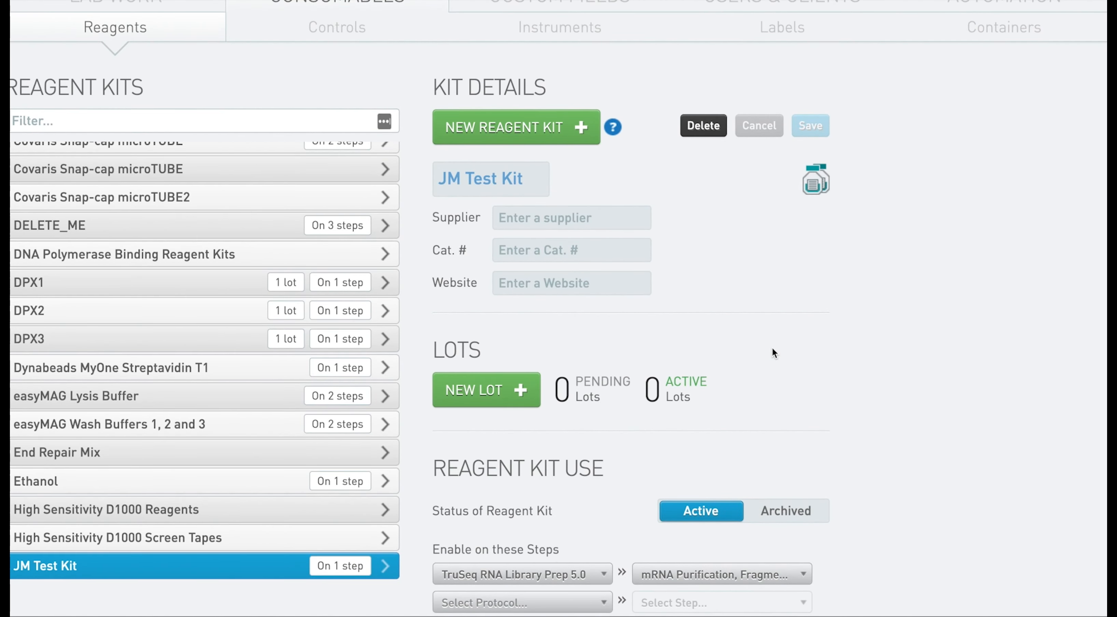
- Through workflow JM_Demo_2, examine the reagent kits configured on the first step of the TruSeq RNA Library Prep 5.0 protocol
{"action": "scroll", "coordinate": [774, 353], "scroll_direction": "up", "scroll_amount": 4}
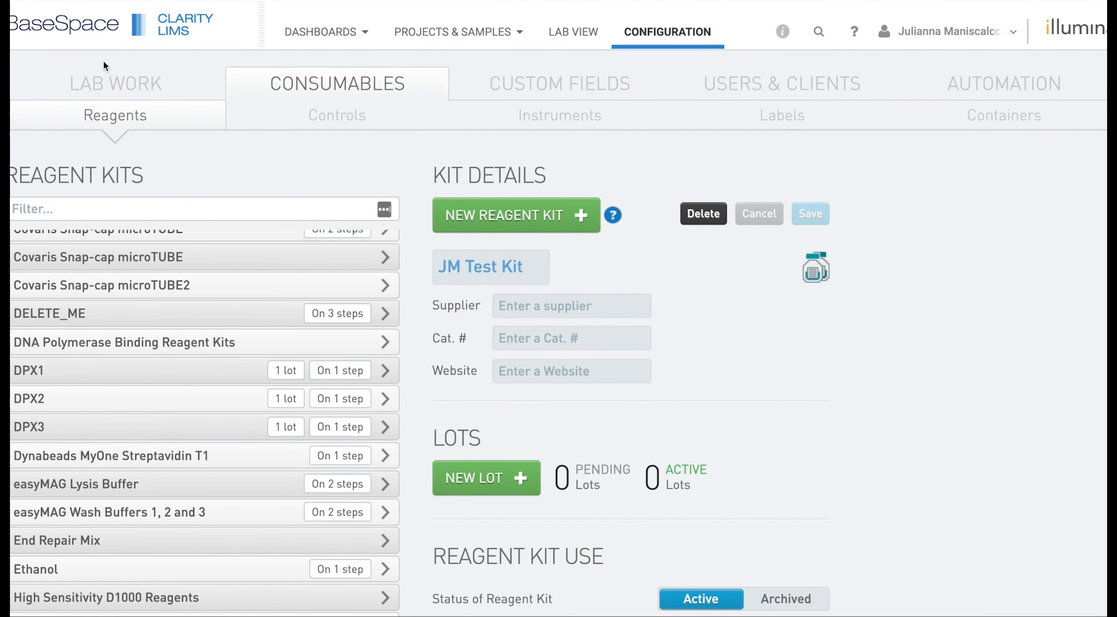
{"action": "left_click", "coordinate": [107, 83]}
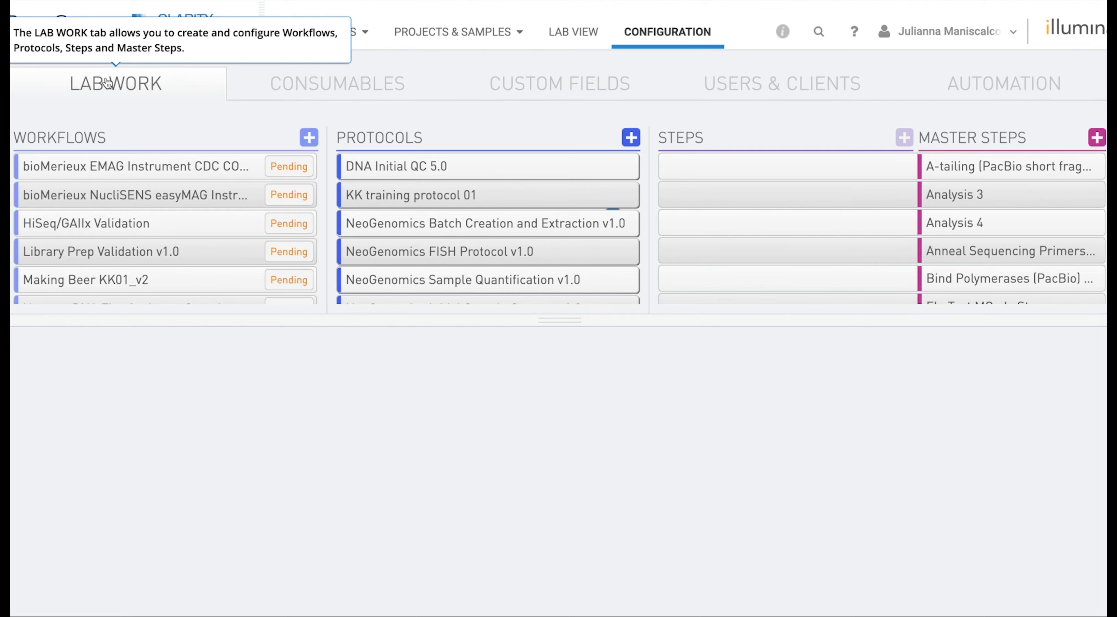
{"action": "scroll", "coordinate": [212, 256], "scroll_direction": "down", "scroll_amount": 10}
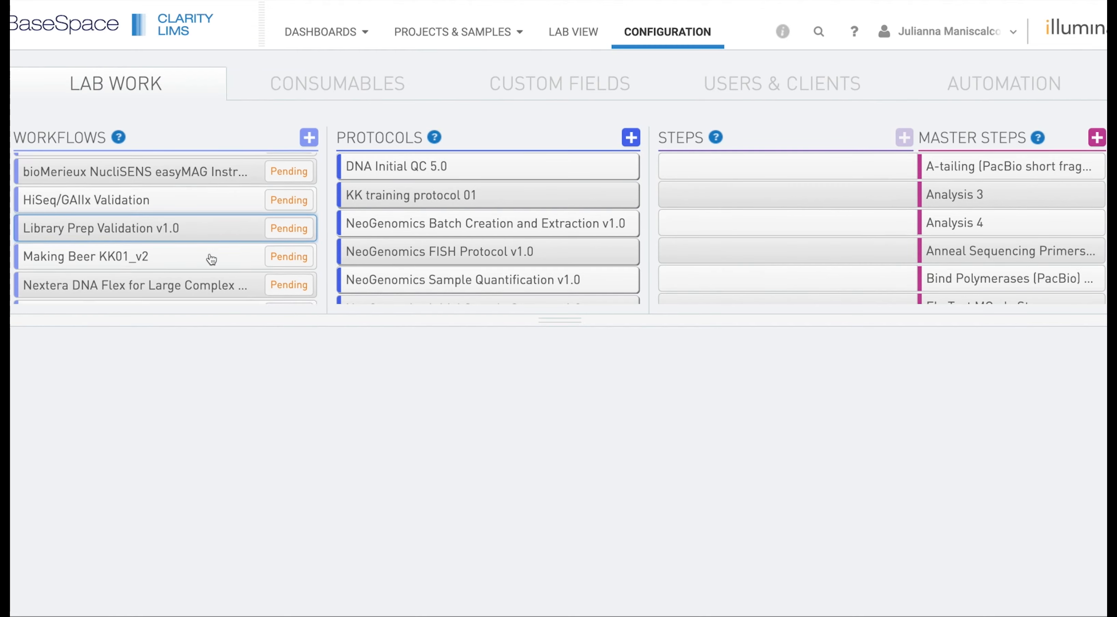
{"action": "scroll", "coordinate": [212, 259], "scroll_direction": "down", "scroll_amount": 10}
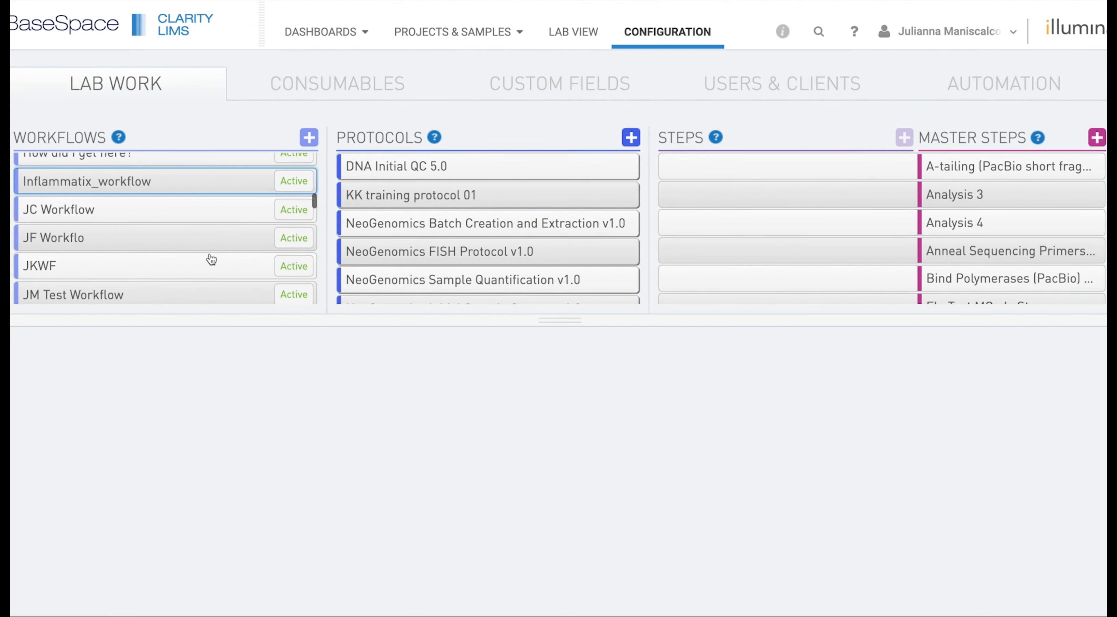
{"action": "left_click", "coordinate": [176, 232]}
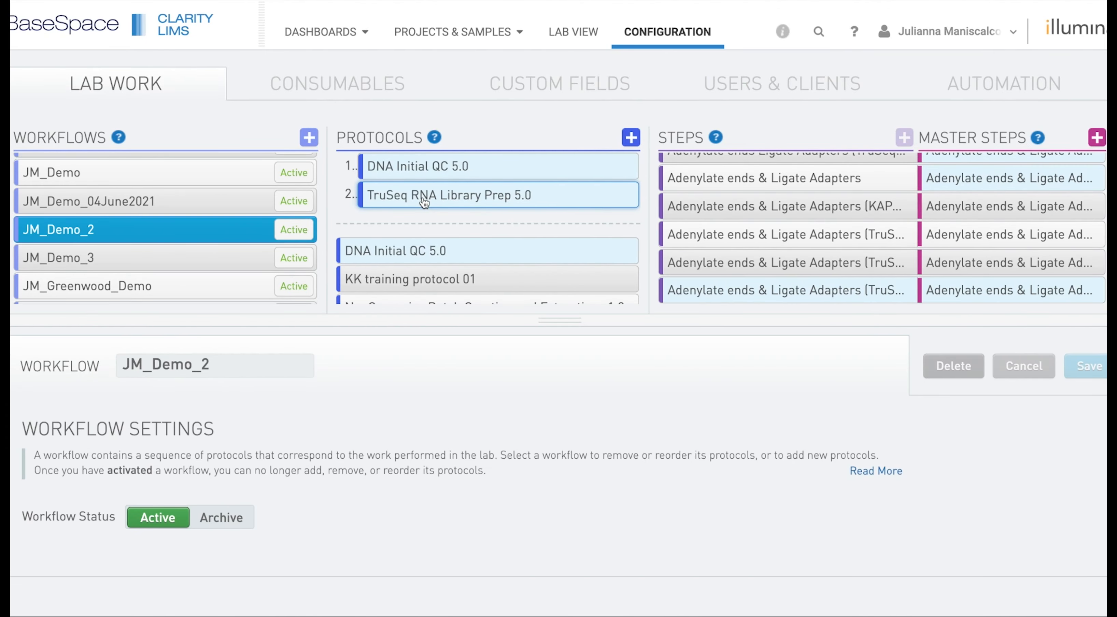
{"action": "left_click", "coordinate": [424, 201]}
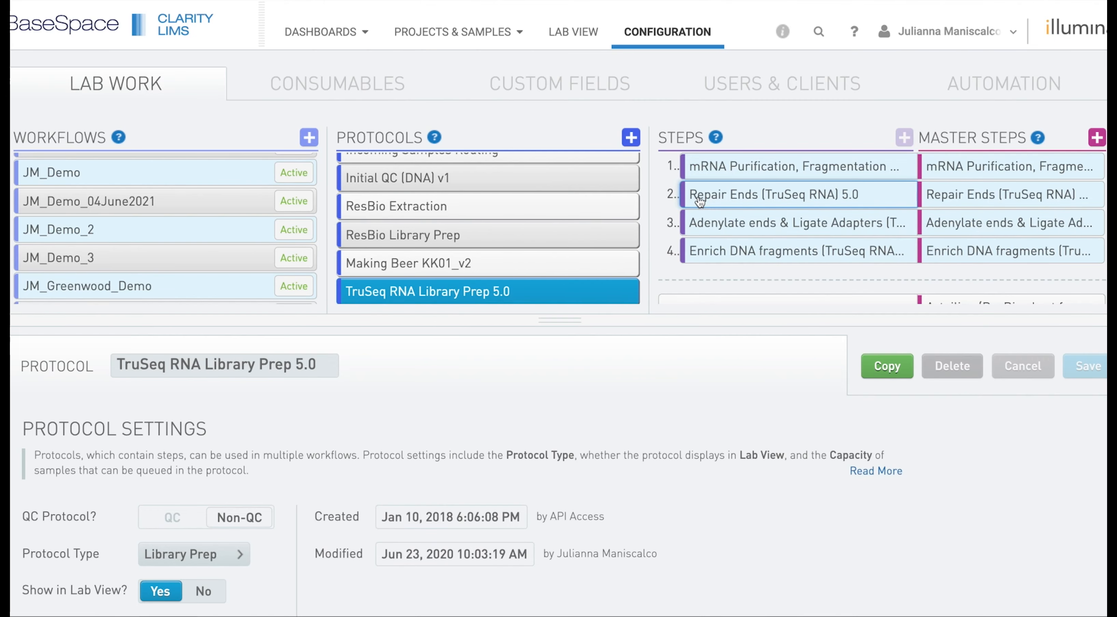
{"action": "left_click", "coordinate": [749, 170]}
{"action": "scroll", "coordinate": [459, 482], "scroll_direction": "down", "scroll_amount": 5}
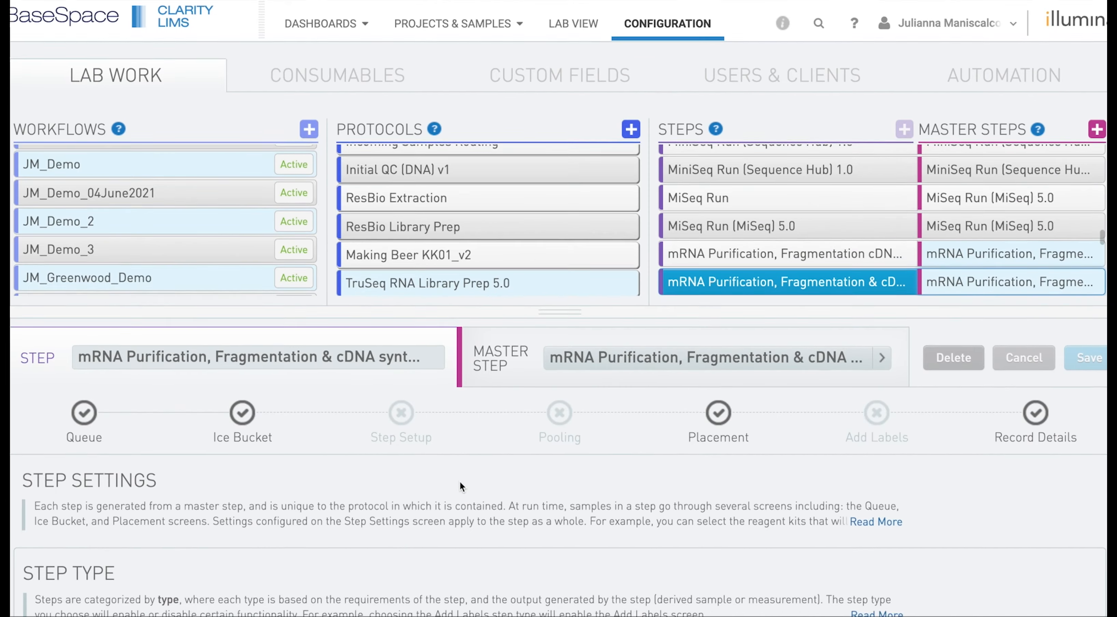
{"action": "scroll", "coordinate": [460, 482], "scroll_direction": "down", "scroll_amount": 10}
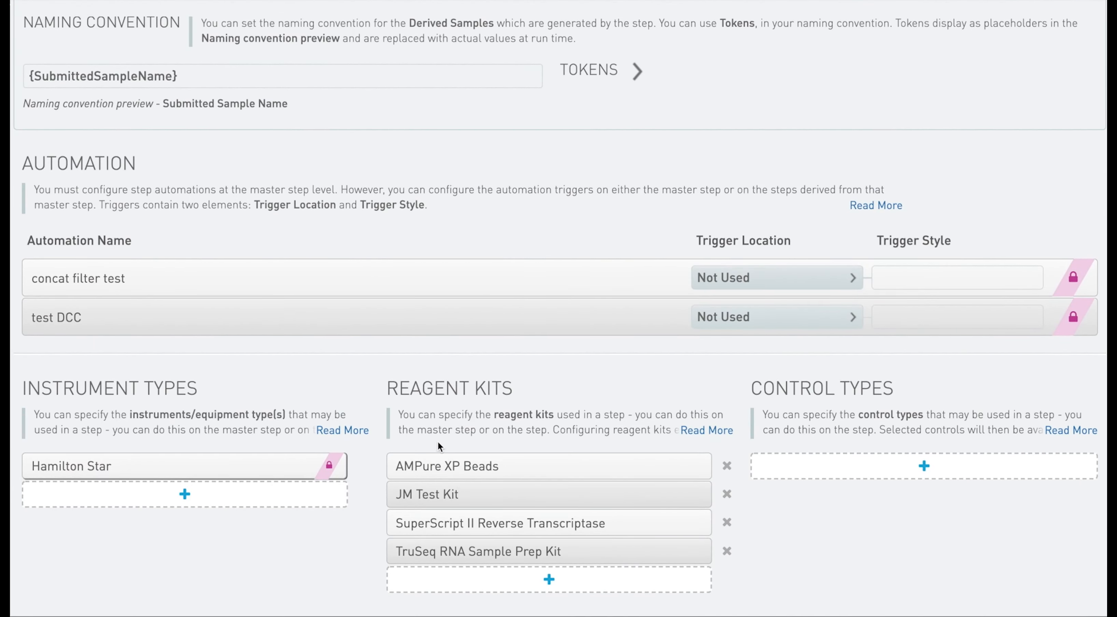
- View the list of reagent kits that can be added to the step, and close it without adding any
{"action": "left_click", "coordinate": [547, 588]}
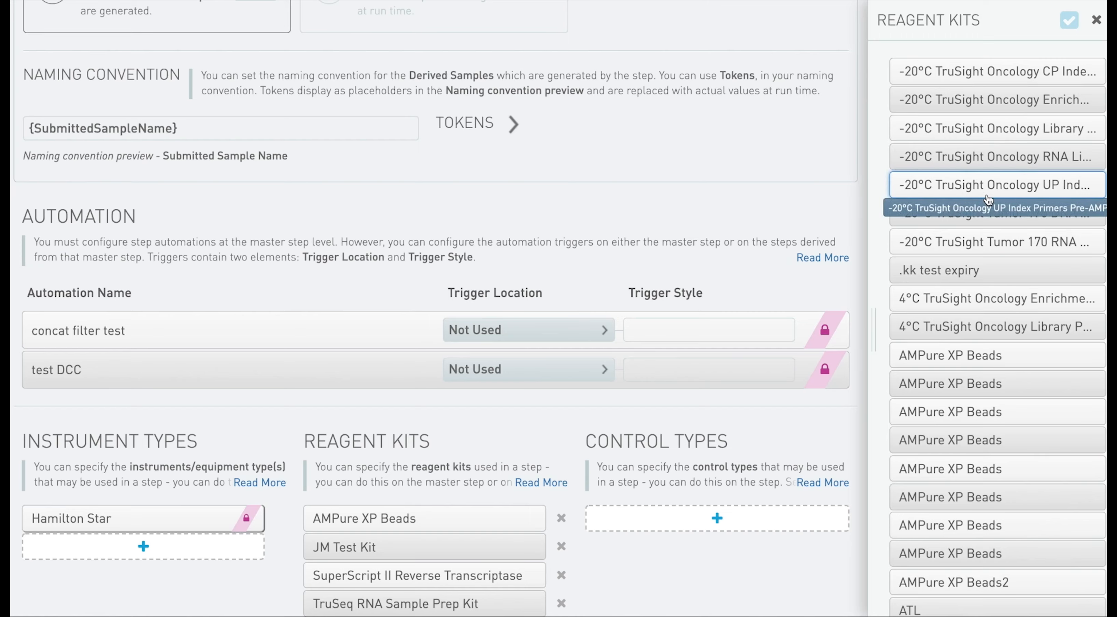
{"action": "left_click", "coordinate": [1096, 20]}
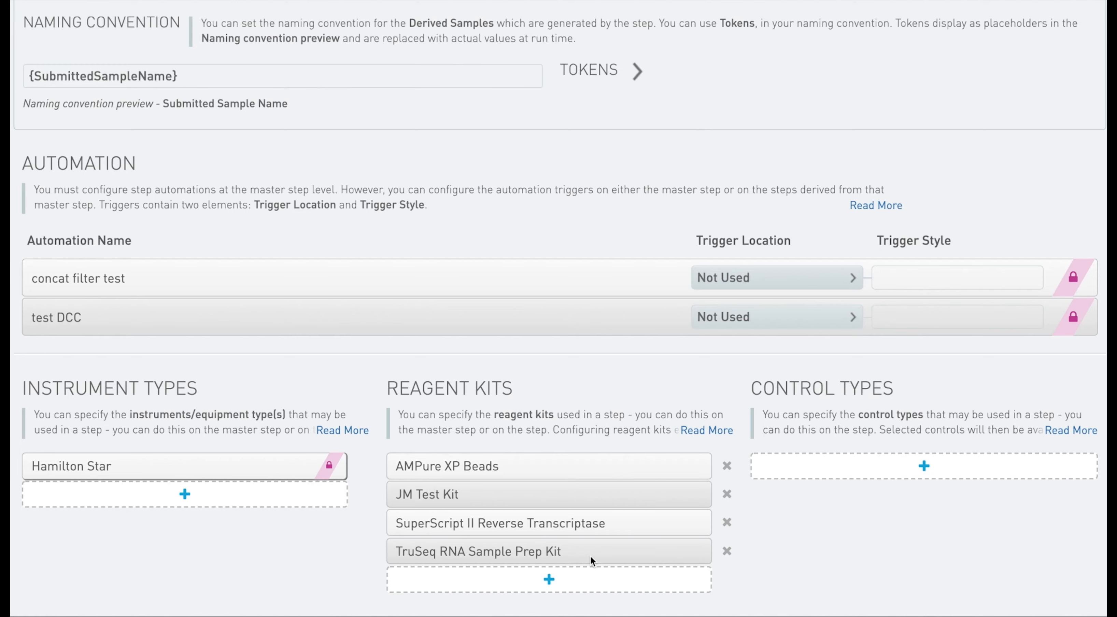
{"action": "scroll", "coordinate": [590, 555], "scroll_direction": "up", "scroll_amount": 15}
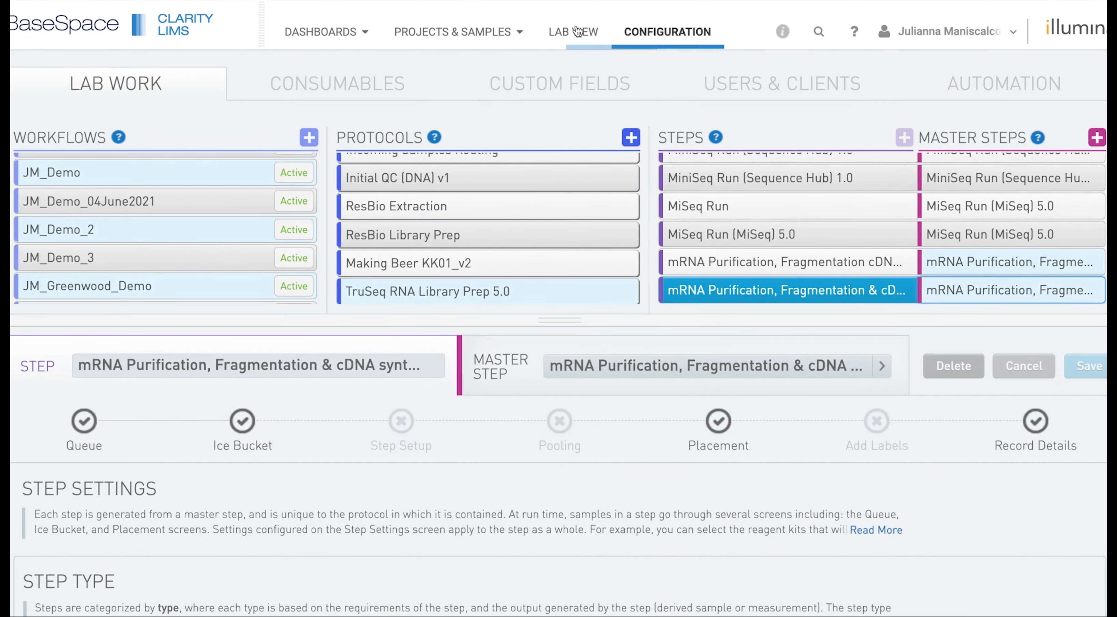
- Open Lab View in a new browser tab and open the queue for TruSeq RNA Library Prep 5.0 Step 1
{"action": "right_click", "coordinate": [571, 36]}
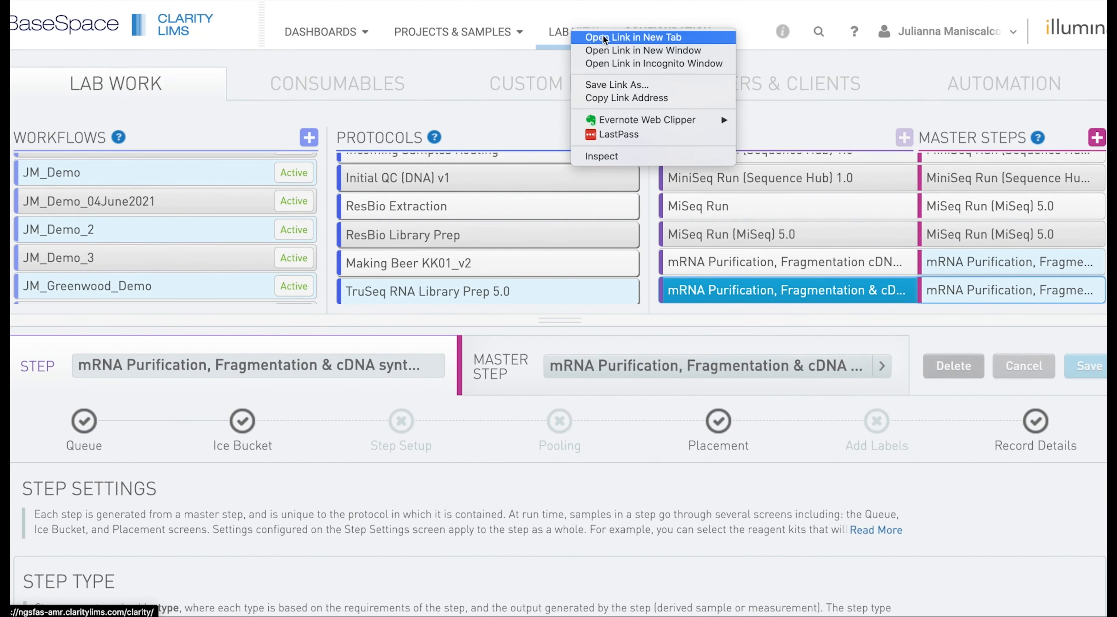
{"action": "left_click", "coordinate": [633, 34]}
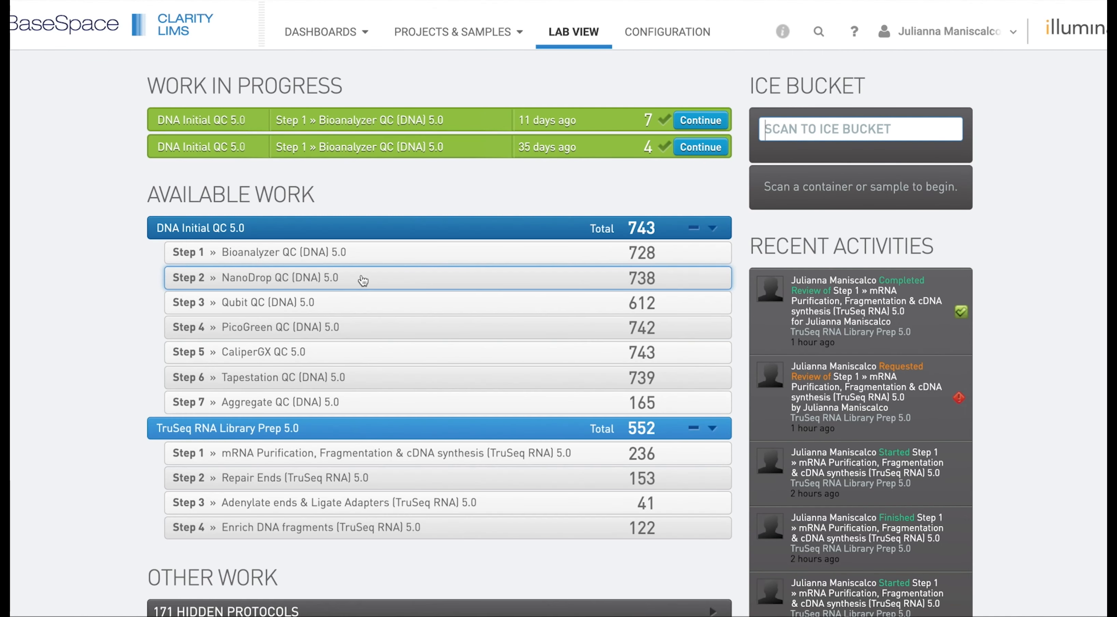
{"action": "left_click", "coordinate": [373, 458]}
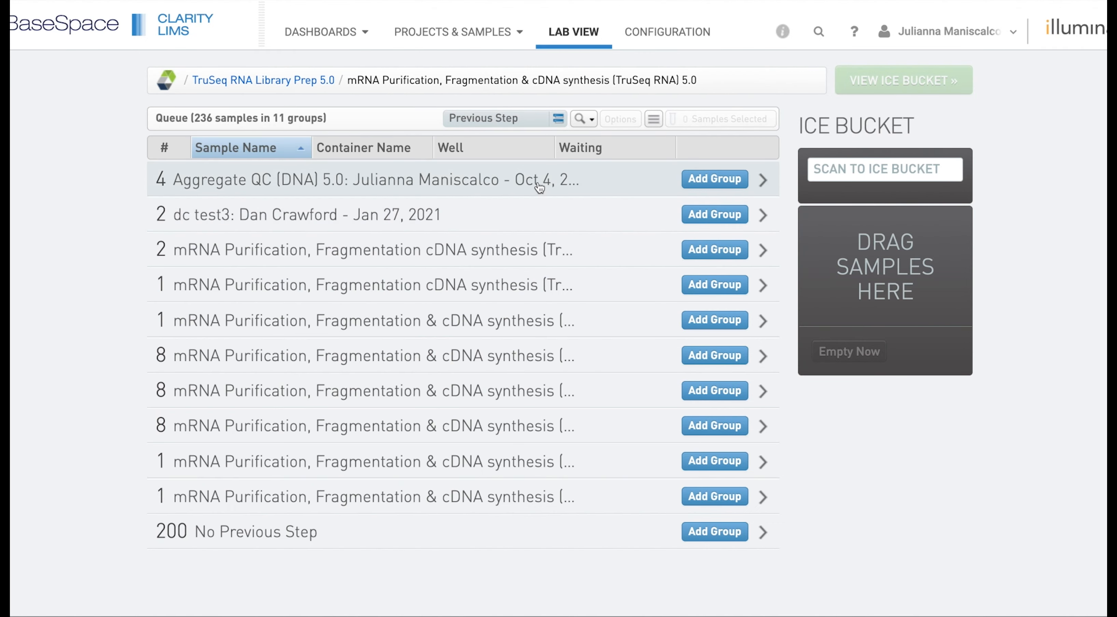
- Add Sample 7 and one more sample from the Aggregate QC (DNA) 5.0 group to the ice bucket, and view the ice bucket
{"action": "left_click", "coordinate": [539, 181]}
{"action": "left_click", "coordinate": [710, 212]}
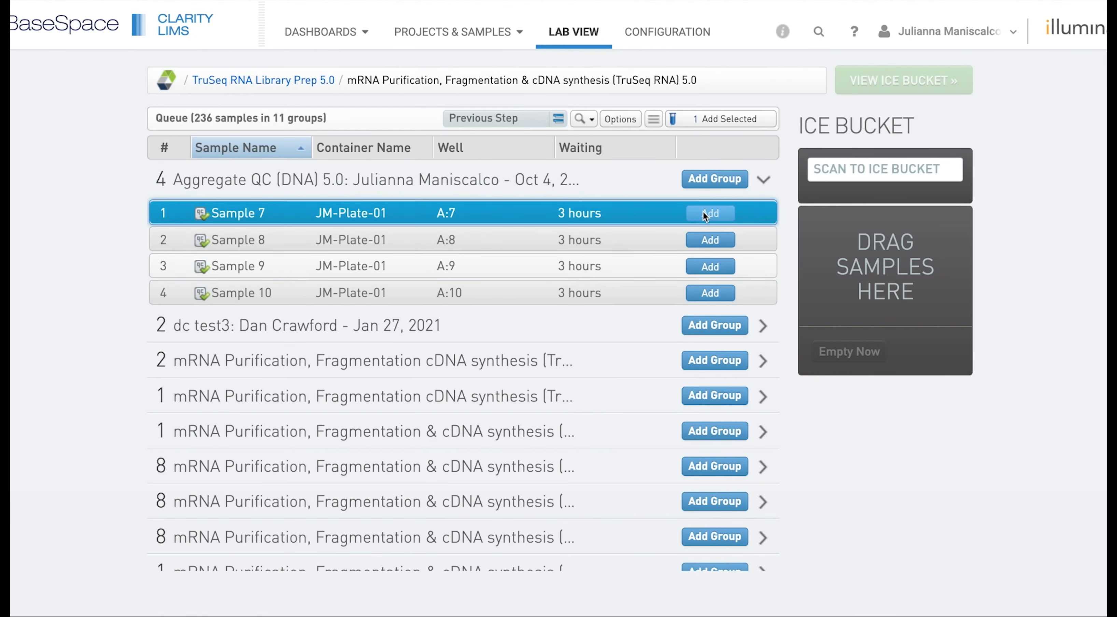
{"action": "left_click", "coordinate": [710, 239]}
{"action": "left_click", "coordinate": [881, 75]}
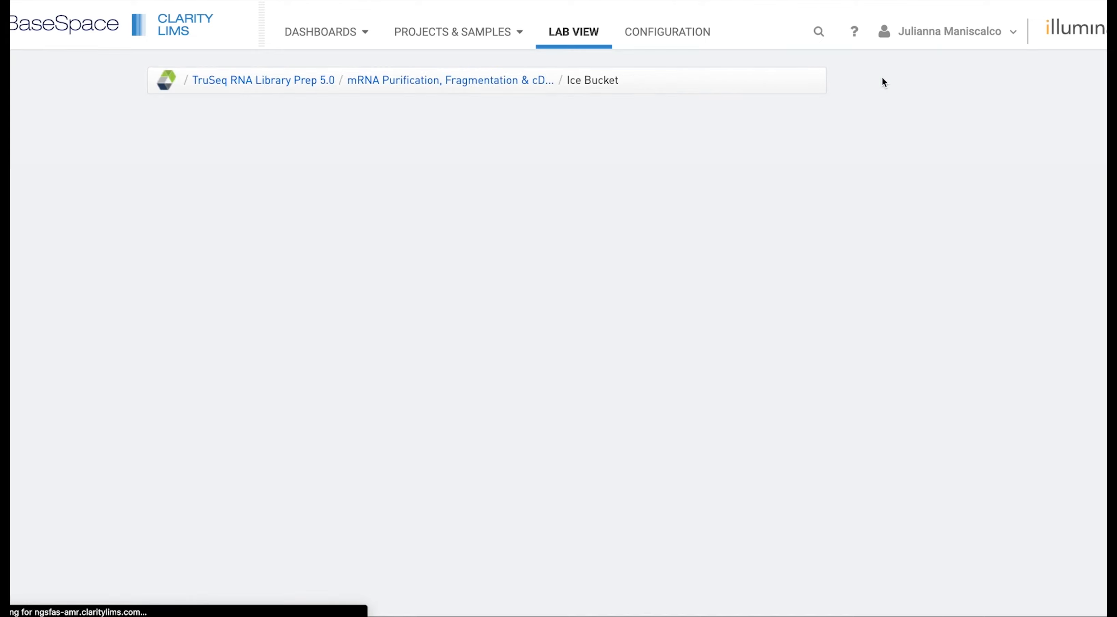
{"action": "left_click", "coordinate": [881, 77]}
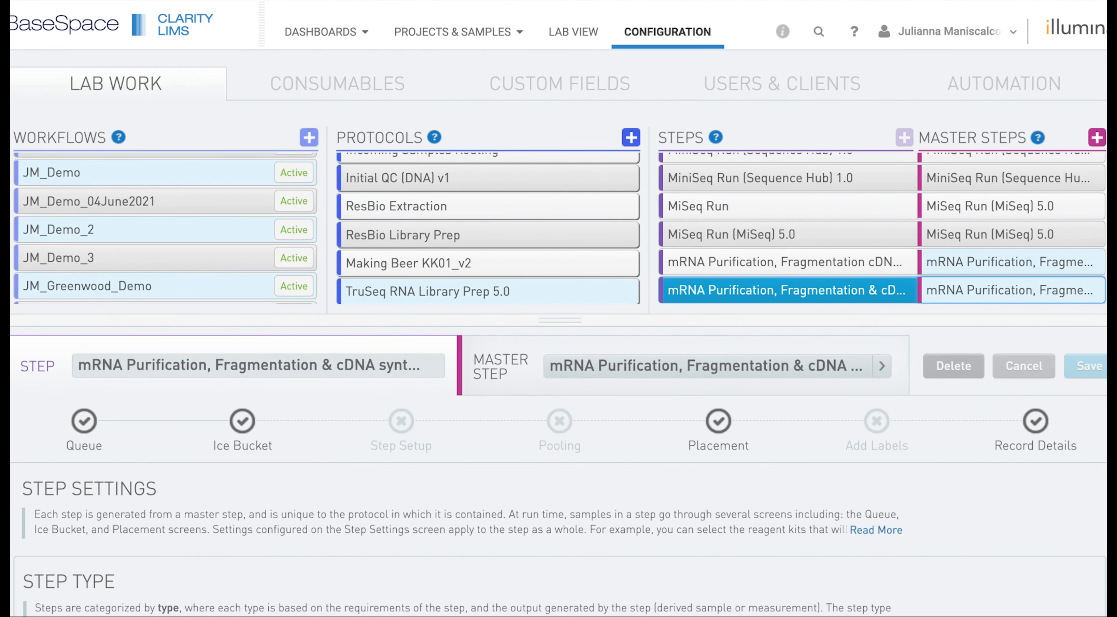
- Back in the configuration's consumables, filter the reagent kits by "JM" and open the JM Test Kit that is enabled on a step
{"action": "left_click", "coordinate": [337, 86]}
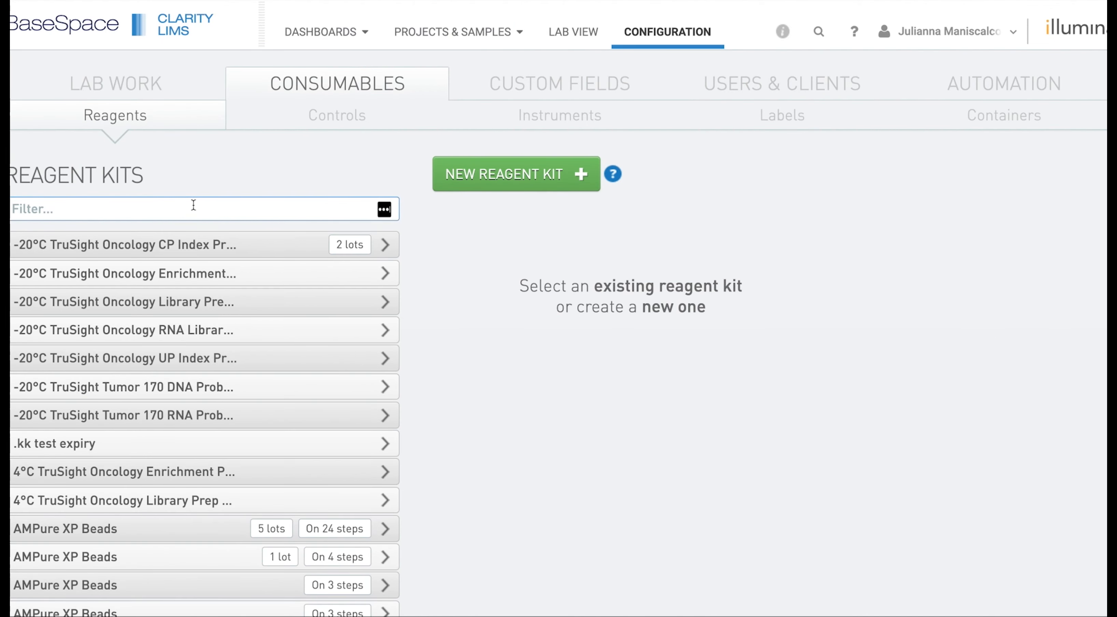
{"action": "type", "text": "JM"}
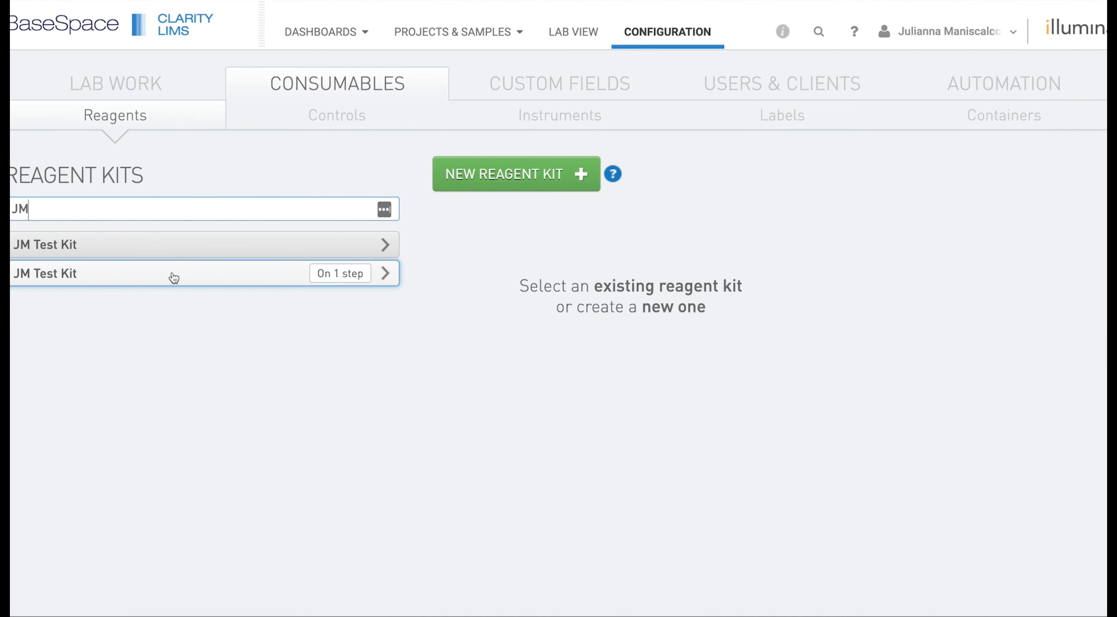
{"action": "left_click", "coordinate": [174, 278]}
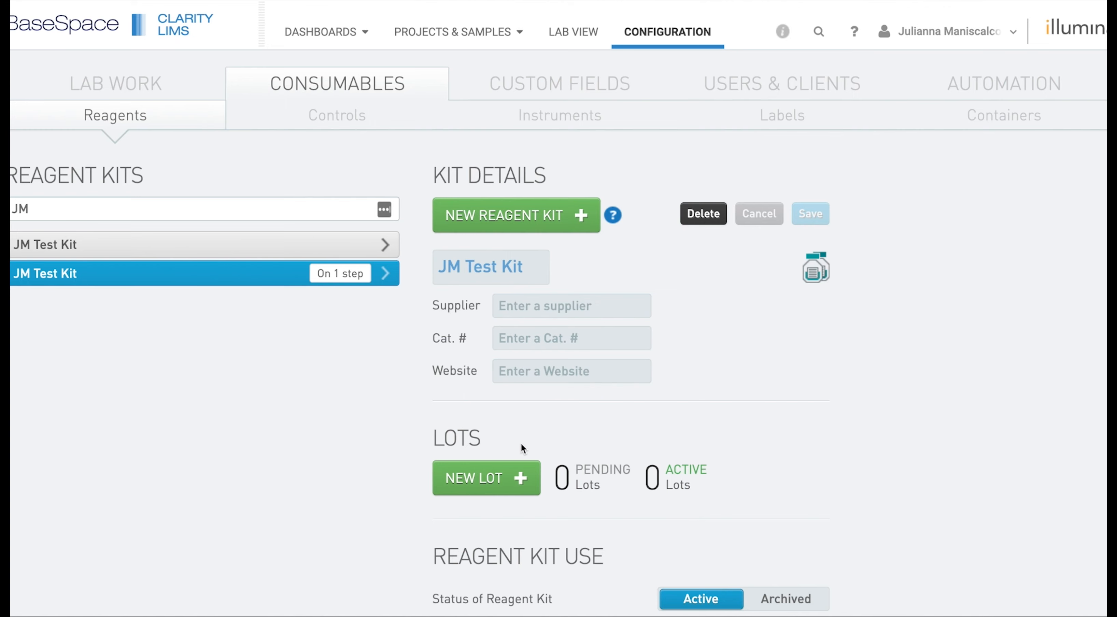
- Start a new lot for the JM Test Kit with lot name JM-01 and lot number JM-01
{"action": "left_click", "coordinate": [499, 490]}
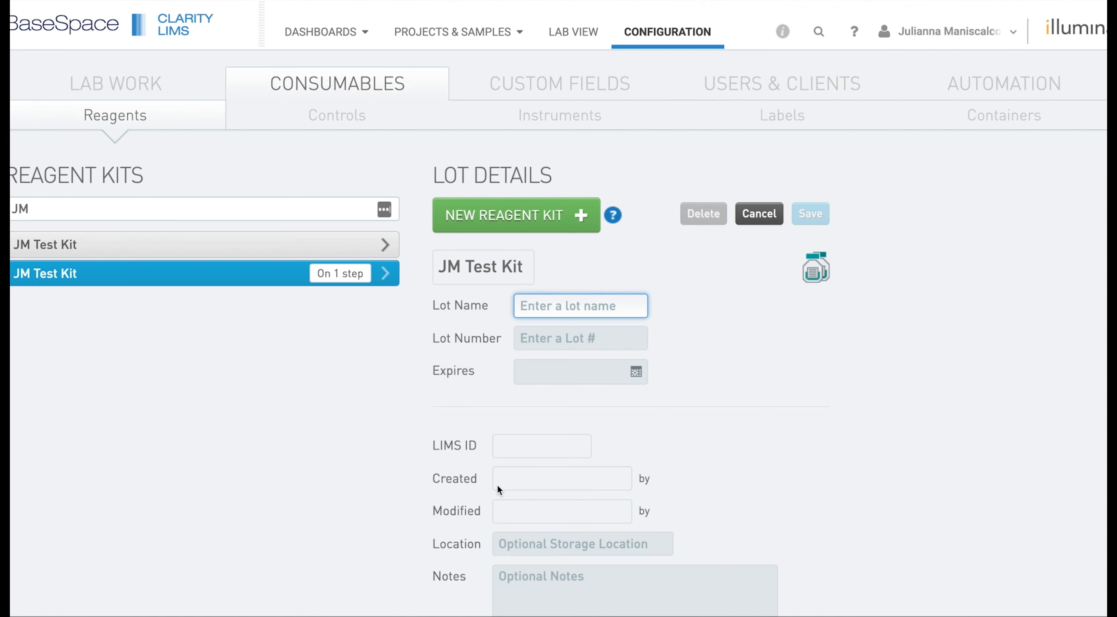
{"action": "type", "text": "JM="}
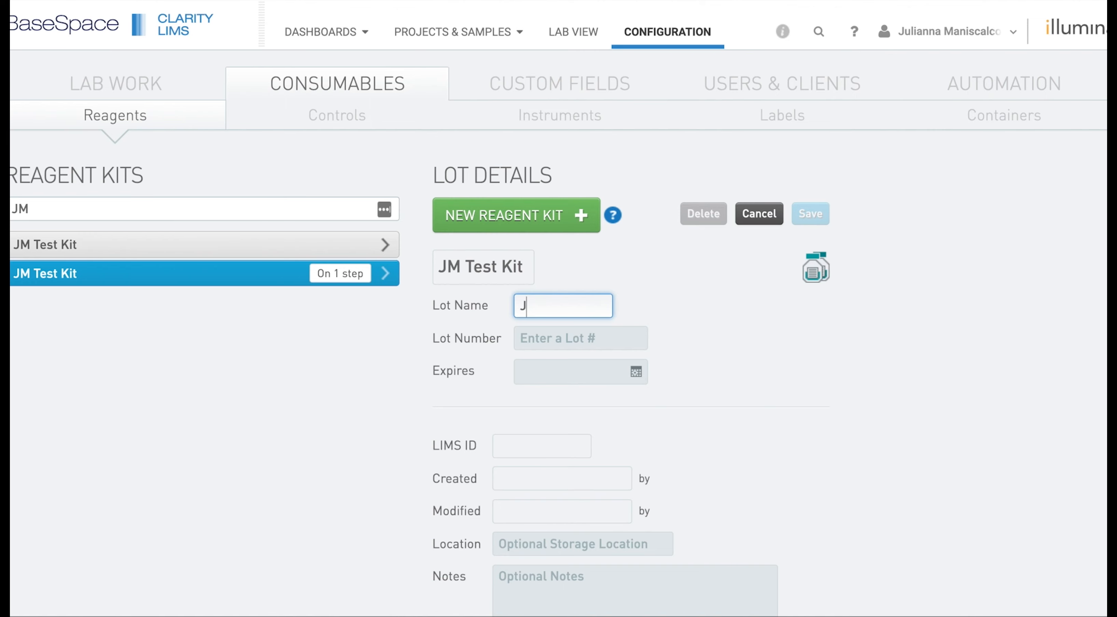
{"action": "key", "text": "BackSpace"}
{"action": "type", "text": "-01"}
{"action": "key", "text": "Tab"}
{"action": "type", "text": "JM-01"}
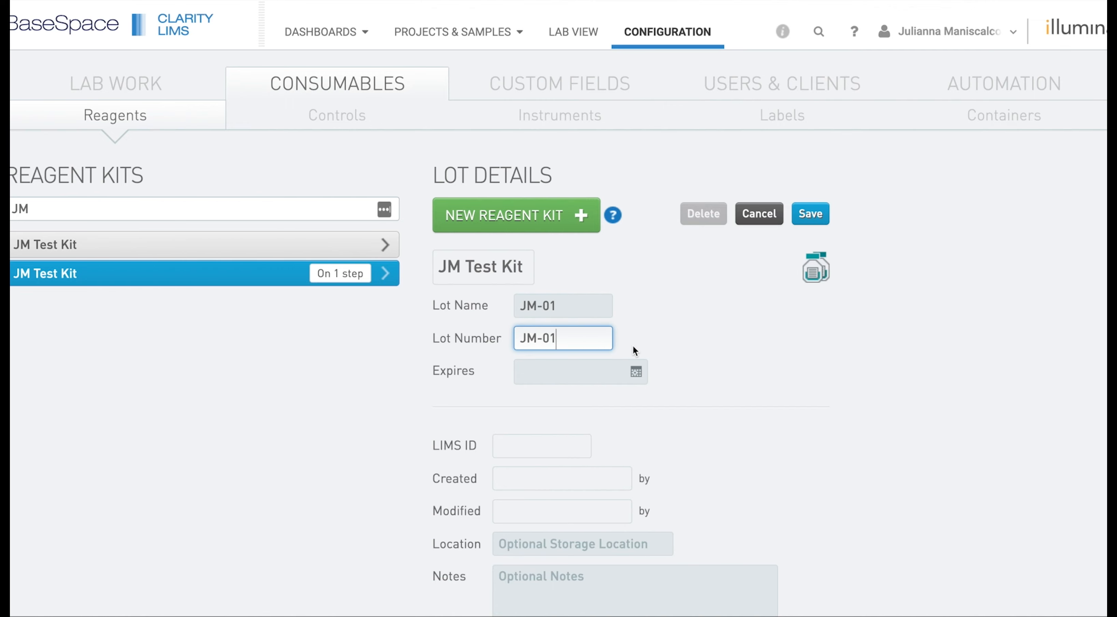
- Set the lot's expiry date to Oct 4, 2026
{"action": "left_click", "coordinate": [636, 372]}
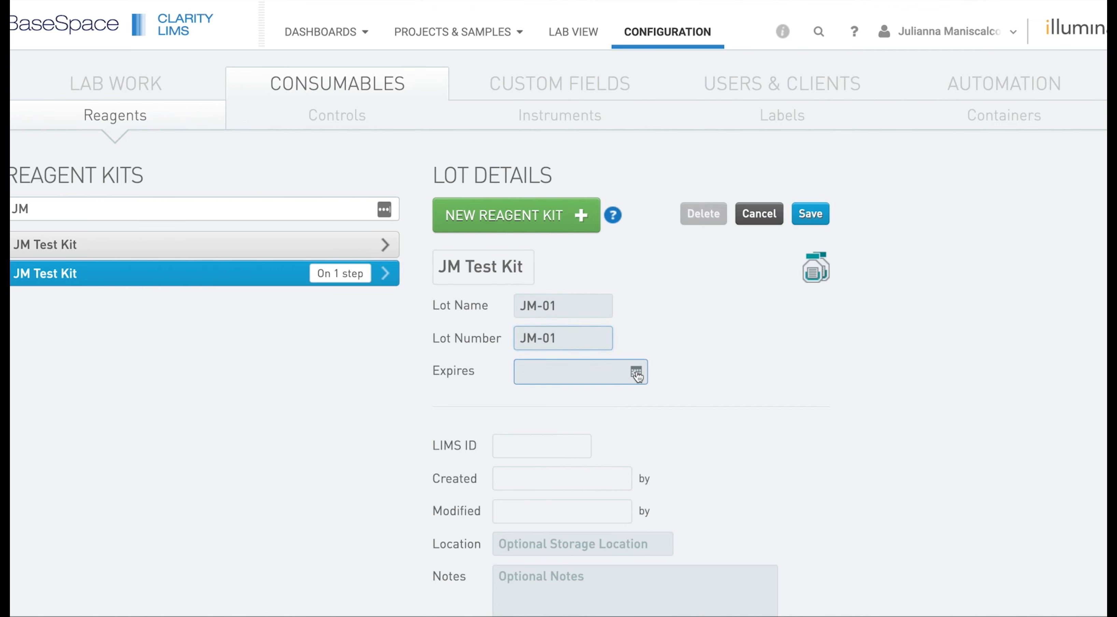
{"action": "left_click", "coordinate": [592, 394]}
{"action": "left_click", "coordinate": [648, 515]}
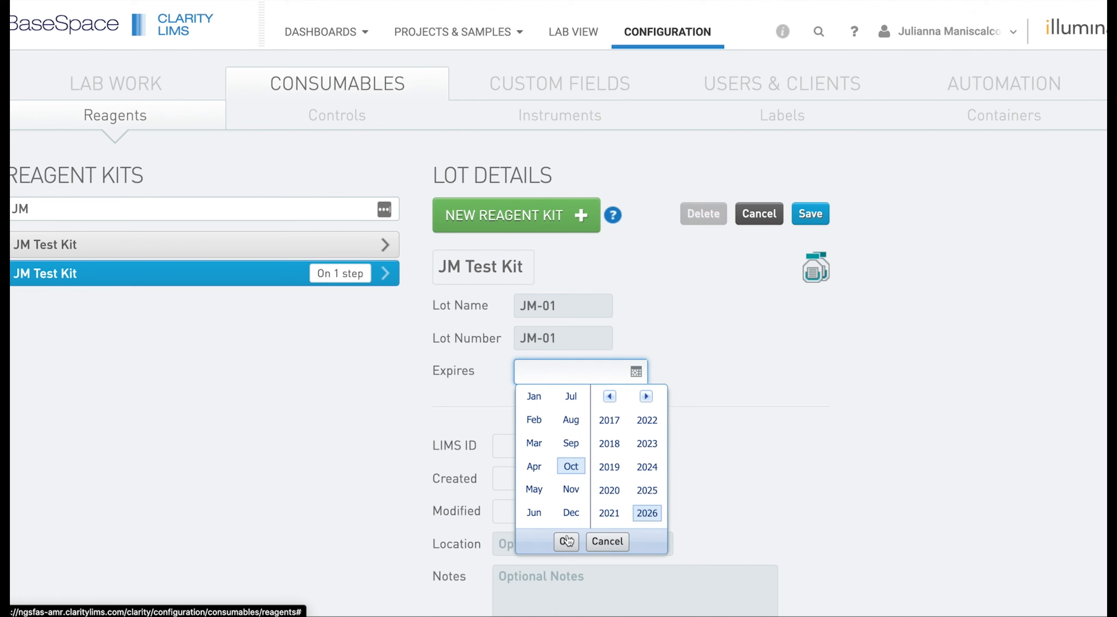
{"action": "left_click", "coordinate": [566, 541]}
{"action": "left_click", "coordinate": [526, 449]}
{"action": "left_click", "coordinate": [713, 378]}
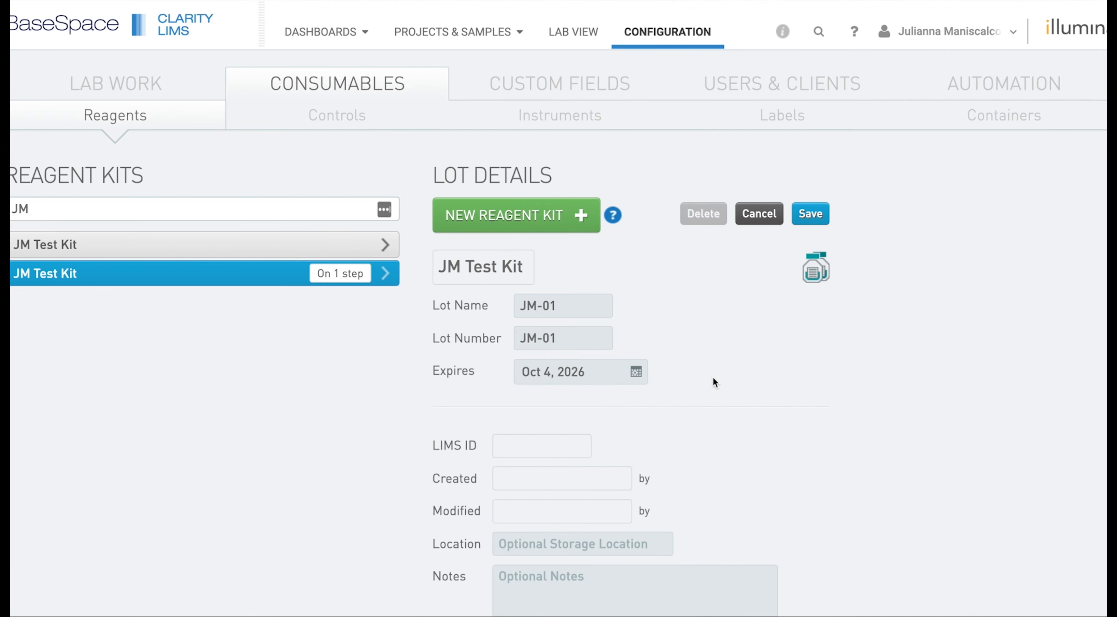
- Set the reagent lot's status to Active and save the lot
{"action": "scroll", "coordinate": [715, 382], "scroll_direction": "down", "scroll_amount": 3}
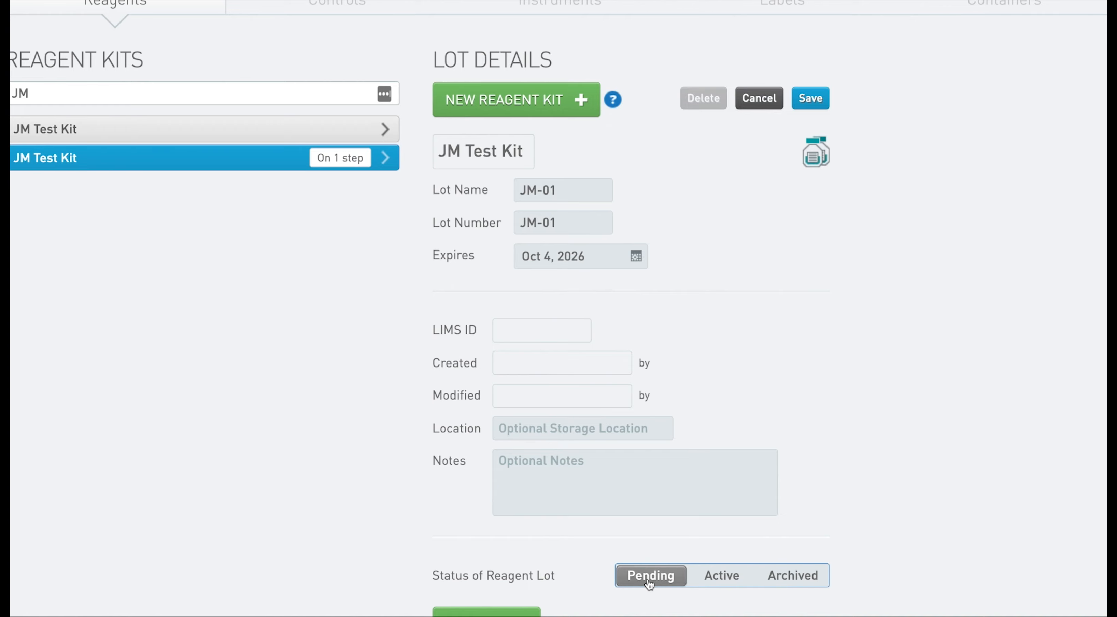
{"action": "left_click", "coordinate": [717, 578]}
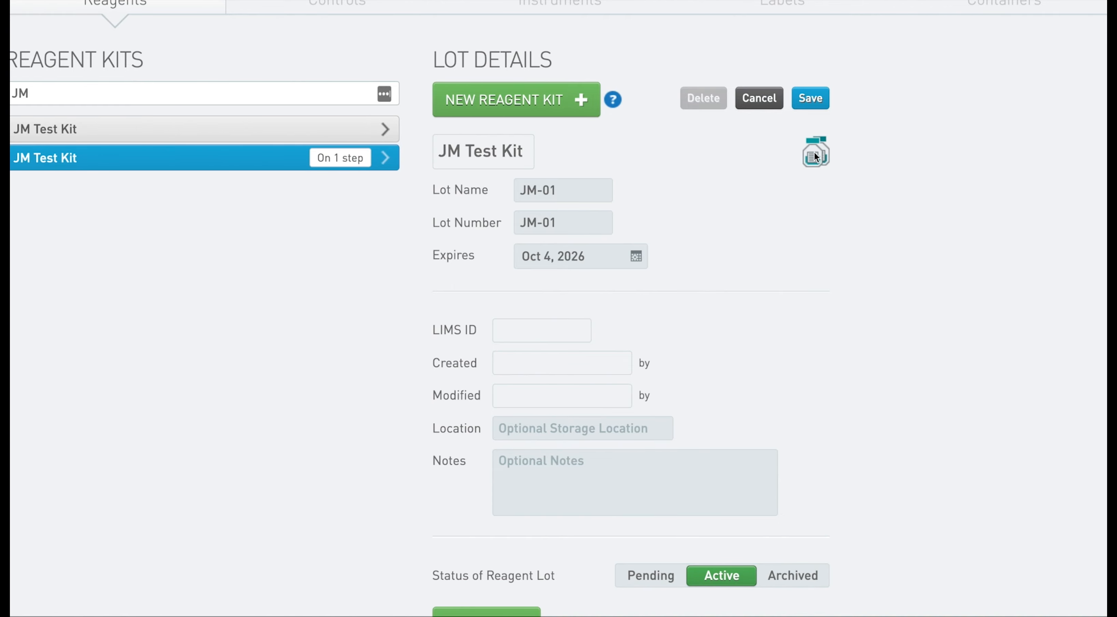
{"action": "left_click", "coordinate": [807, 102]}
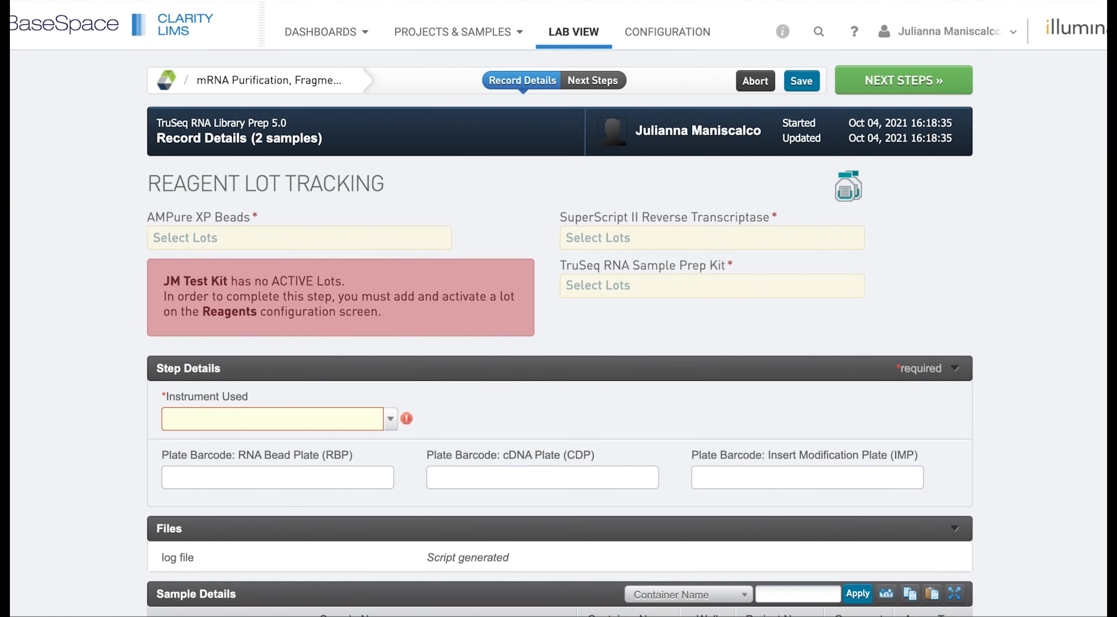
- Back in Lab View, reload the mRNA Purification step's record details and open the lot choices for the JM Test Kit
{"action": "key", "text": "super+r"}
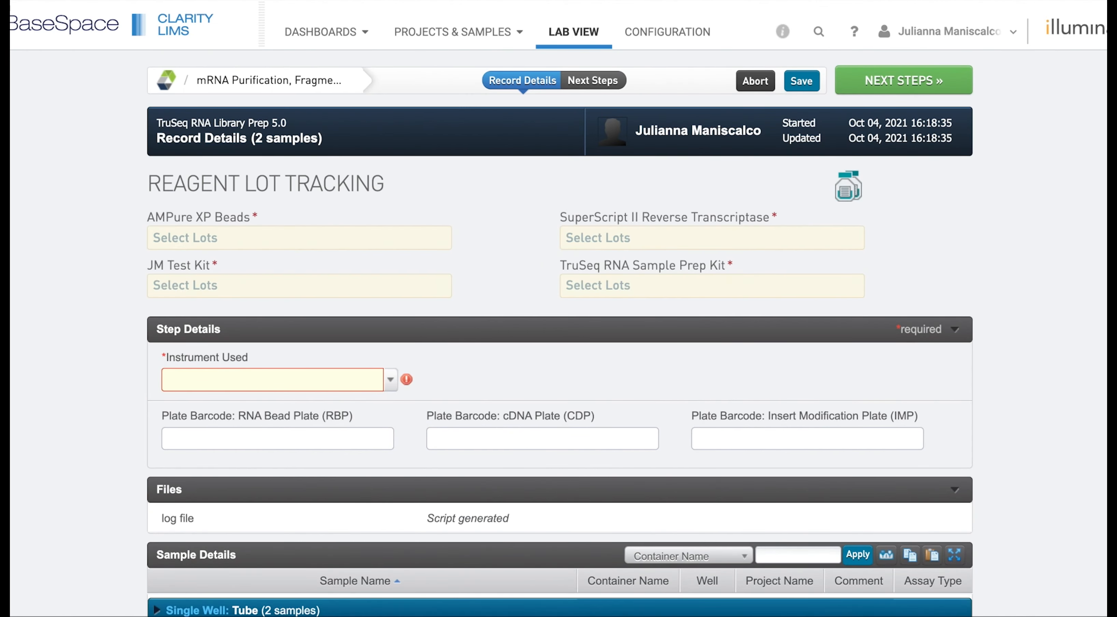
{"action": "left_click", "coordinate": [263, 284]}
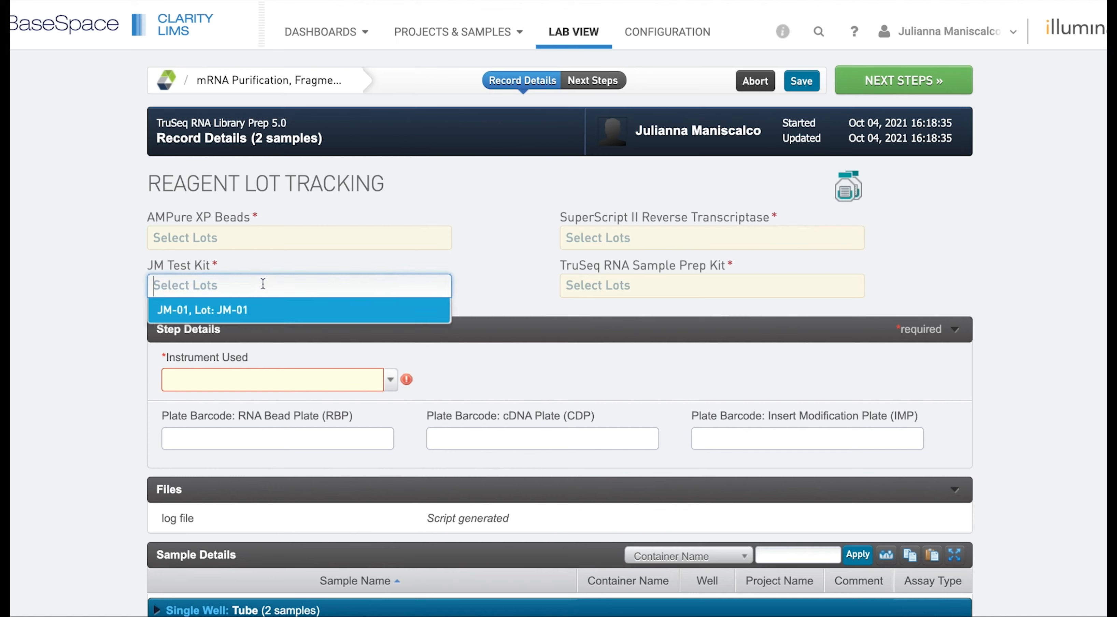